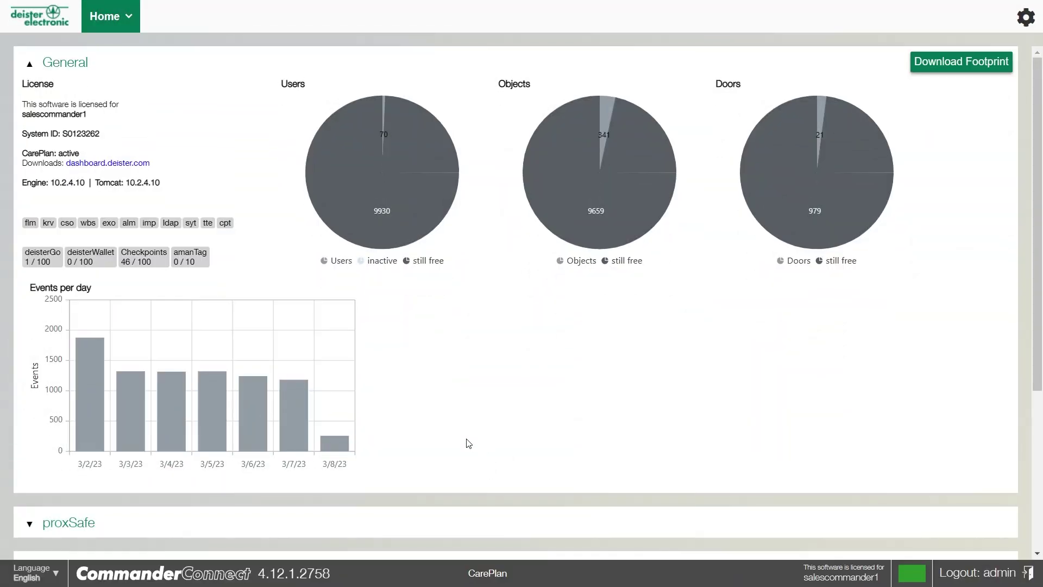
- Open the reports section and view the proxSafe Current keyTag location report in the graphical II view
left_click(124, 16)
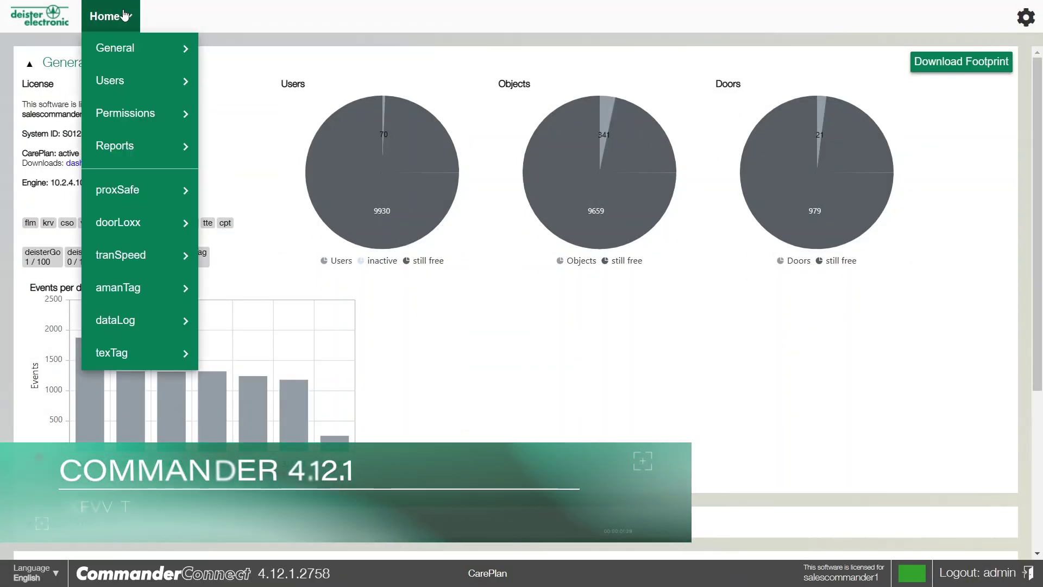
mouse_move(136, 146)
left_click(232, 148)
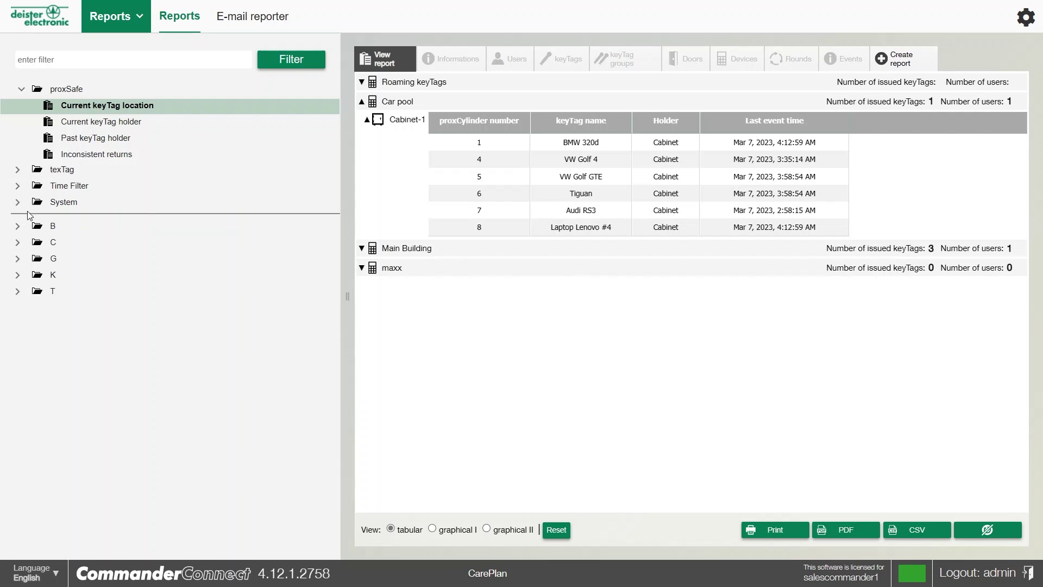
left_click(94, 113)
left_click(486, 529)
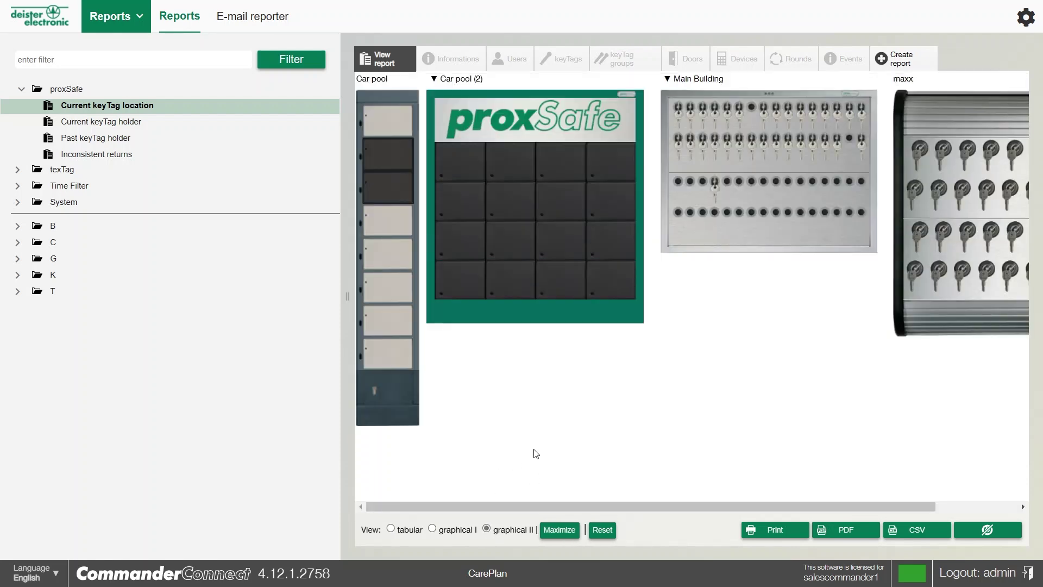
mouse_move(714, 144)
- View the proxSafe reports for the current keyTag holder and the past keyTag holder
left_click(74, 123)
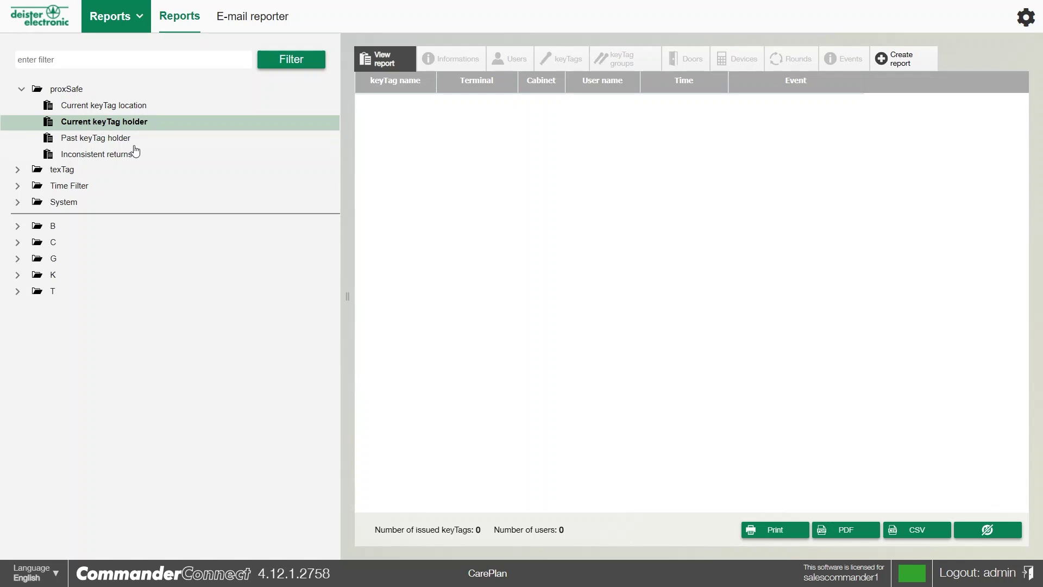
left_click(109, 139)
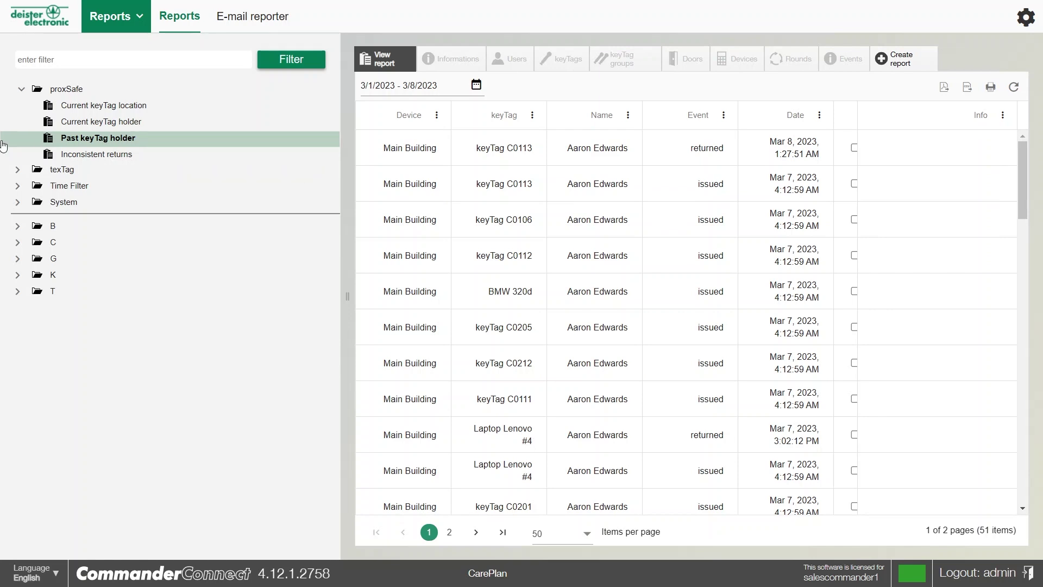
- View the texTag Smart Cabinet report and the Time Filter report with all events of today
left_click(27, 175)
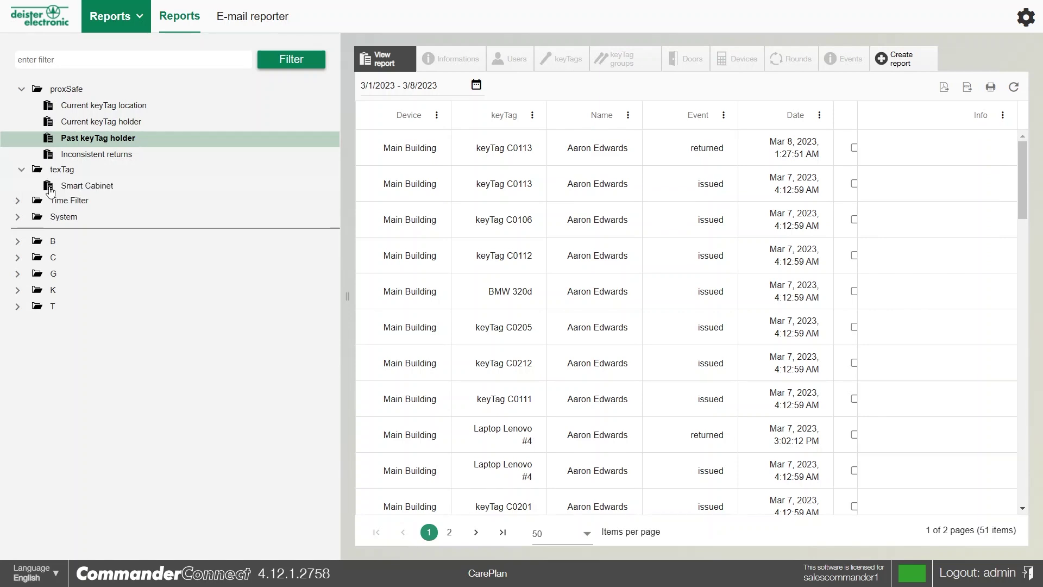
left_click(66, 186)
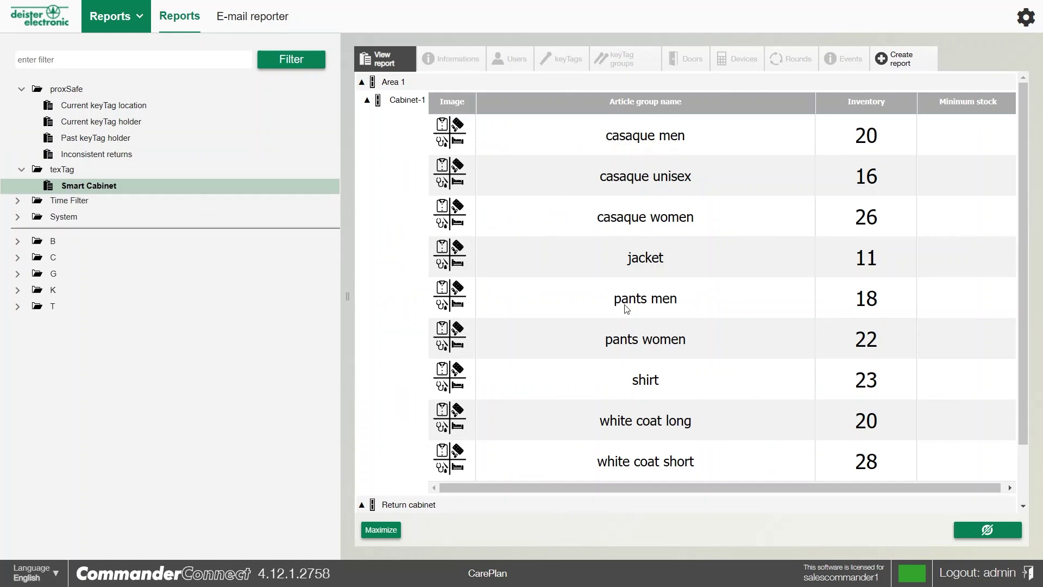
left_click_drag(613, 488, 616, 488)
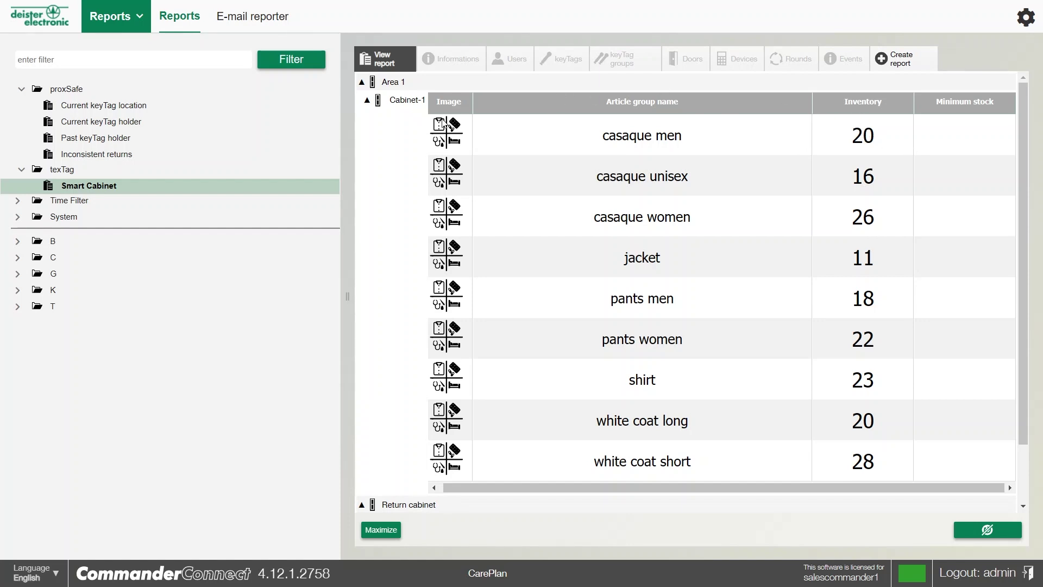
left_click(59, 201)
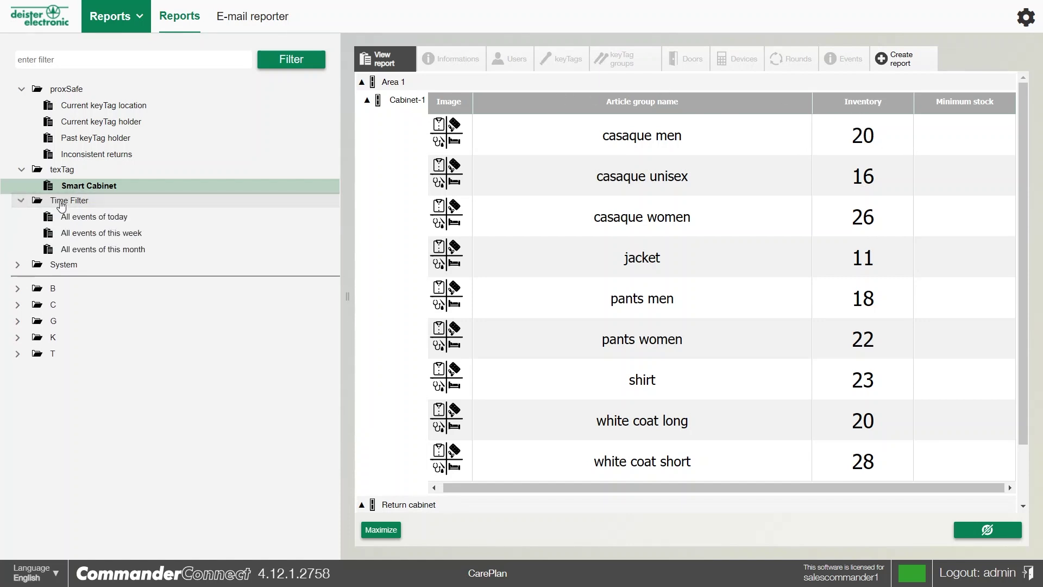
left_click(87, 219)
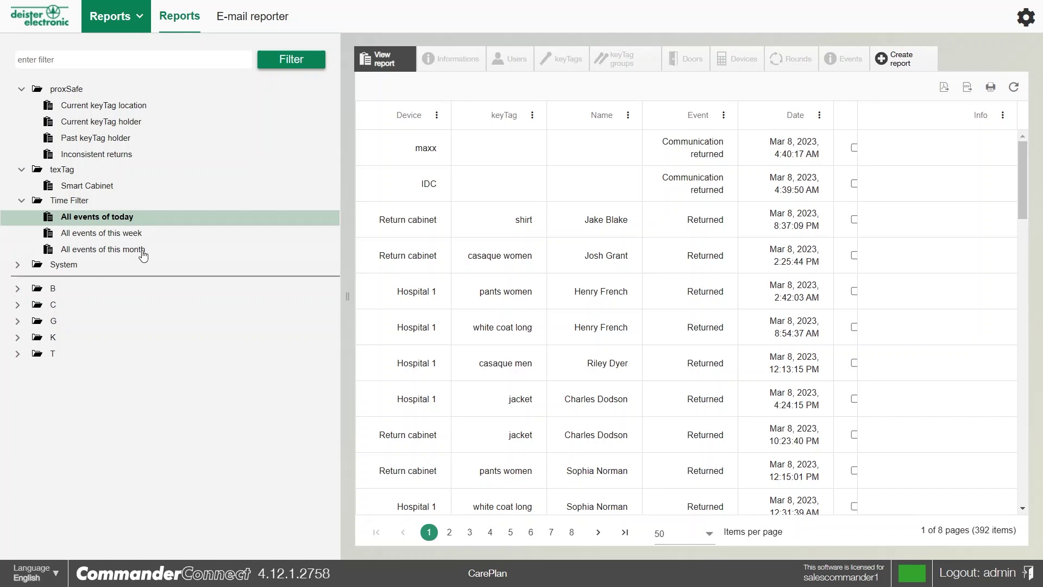
- View the System reports for User data, KeyTag data and Devices
left_click(18, 265)
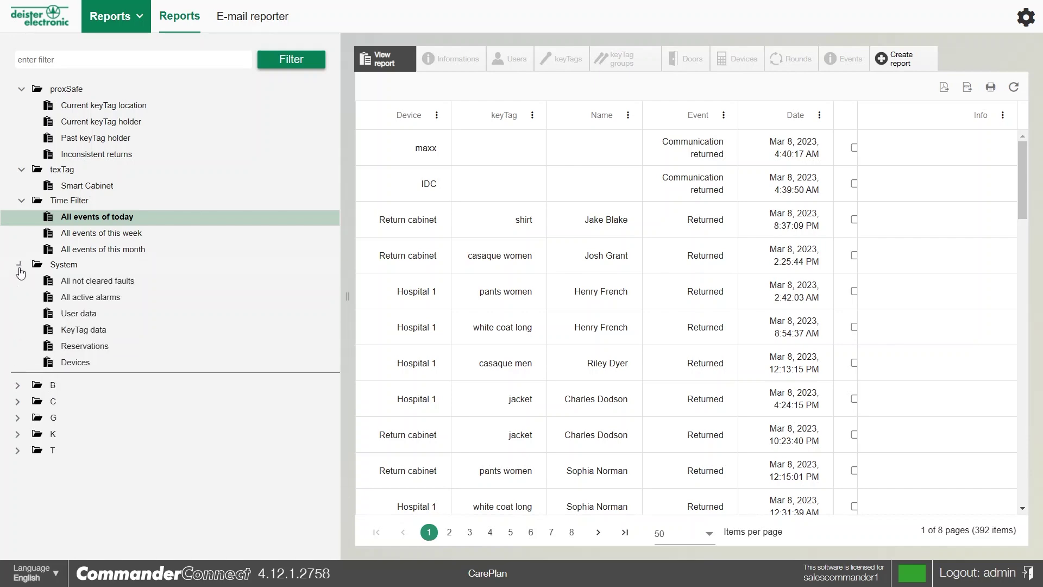
left_click(70, 317)
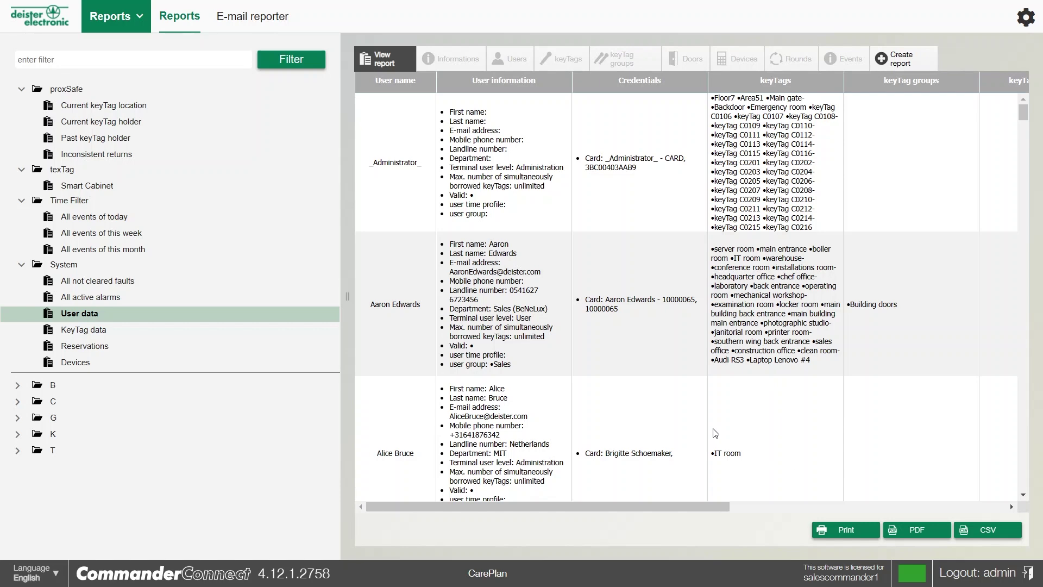
left_click(88, 331)
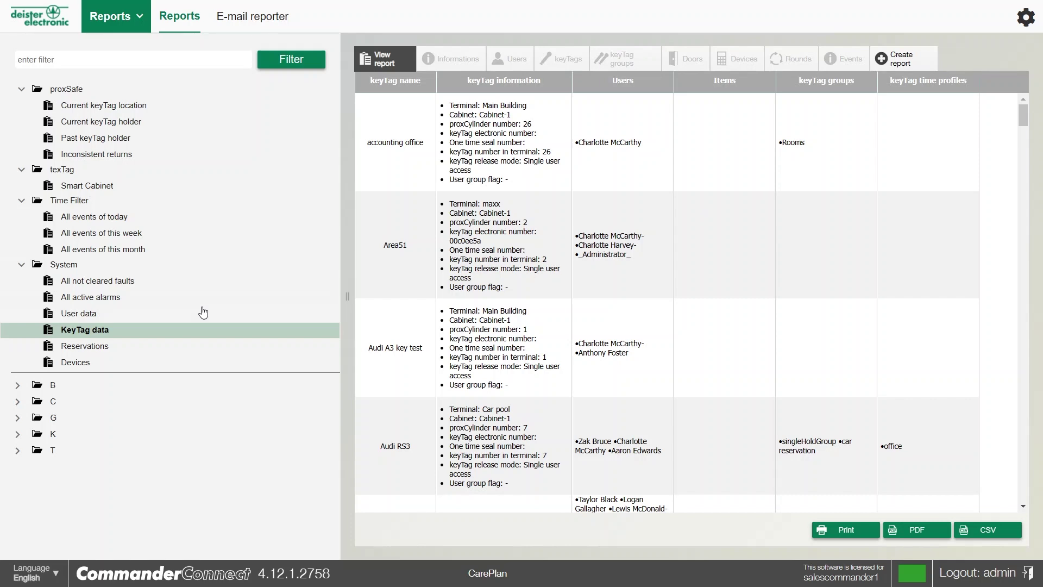
left_click(76, 363)
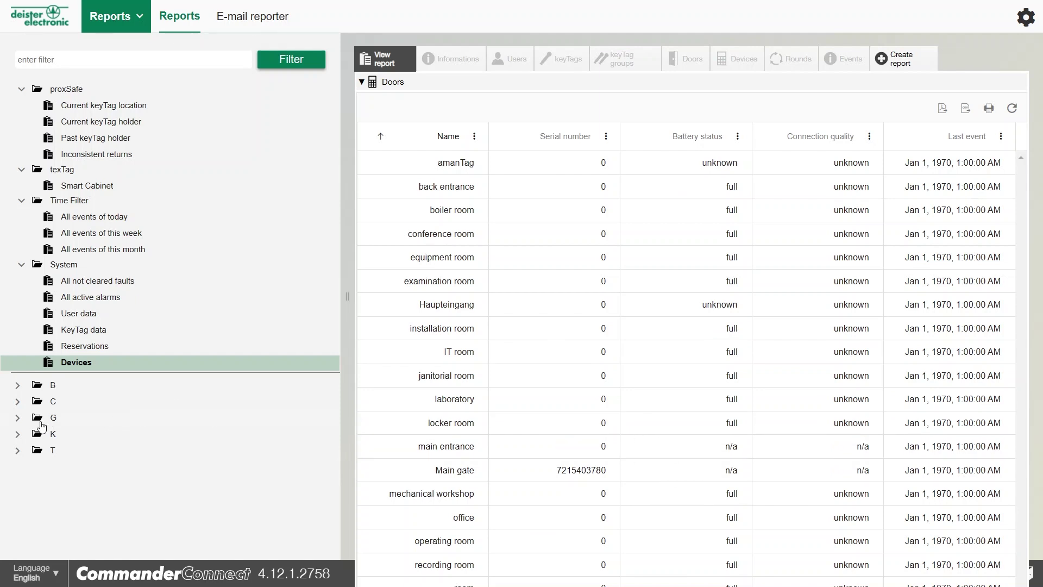
- Open the custom report "keys" under K and examine its general information and its assigned users, keyTags, keyTag groups and events
left_click(18, 435)
left_click(70, 451)
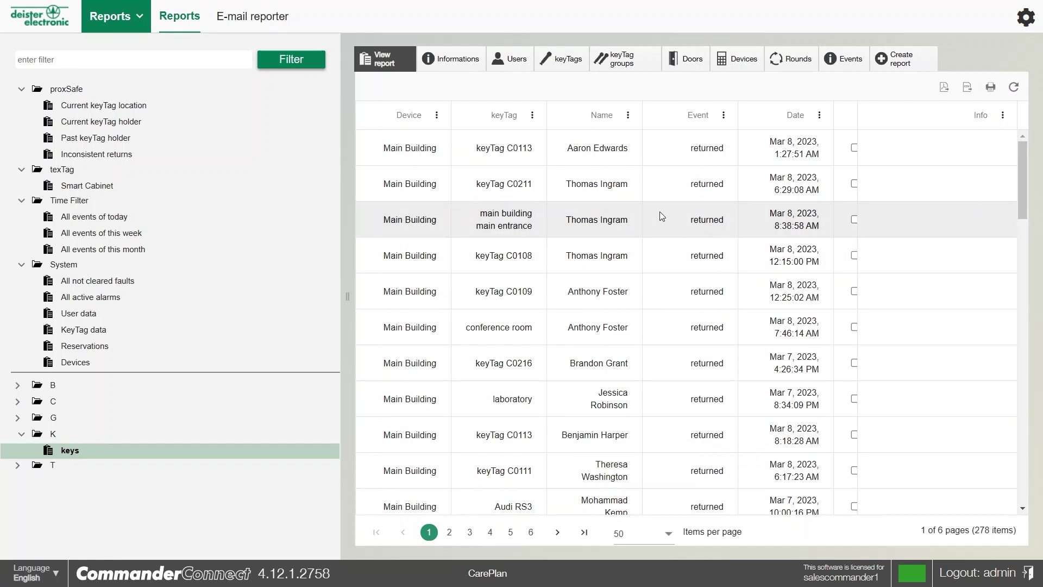
left_click(448, 60)
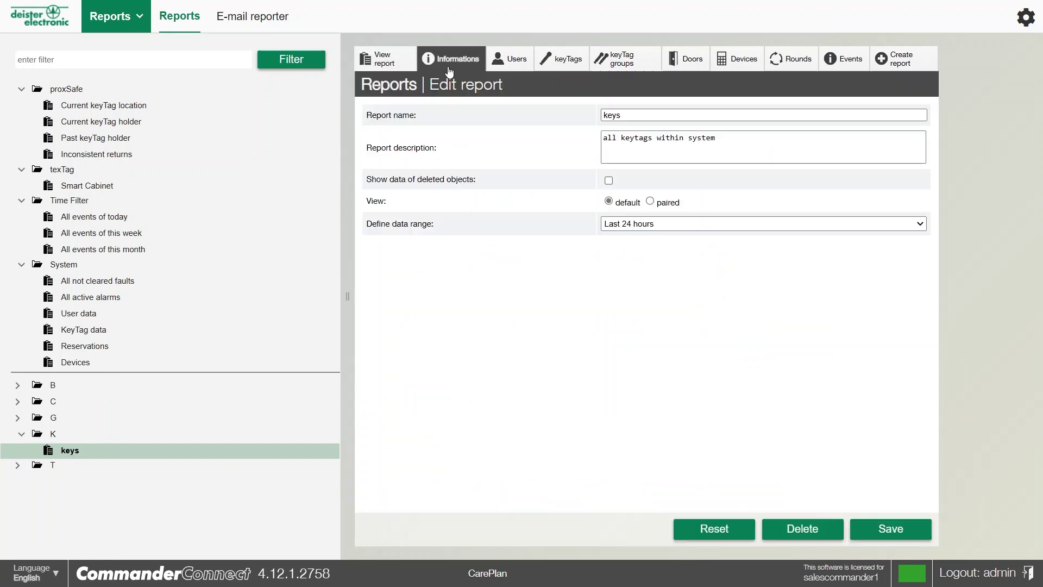
left_click(511, 62)
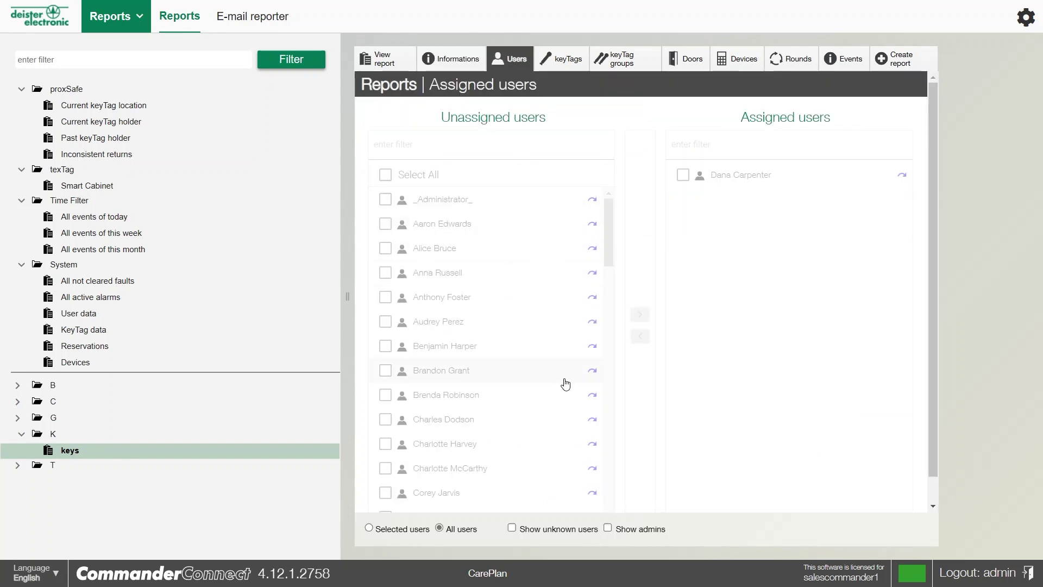
left_click(562, 64)
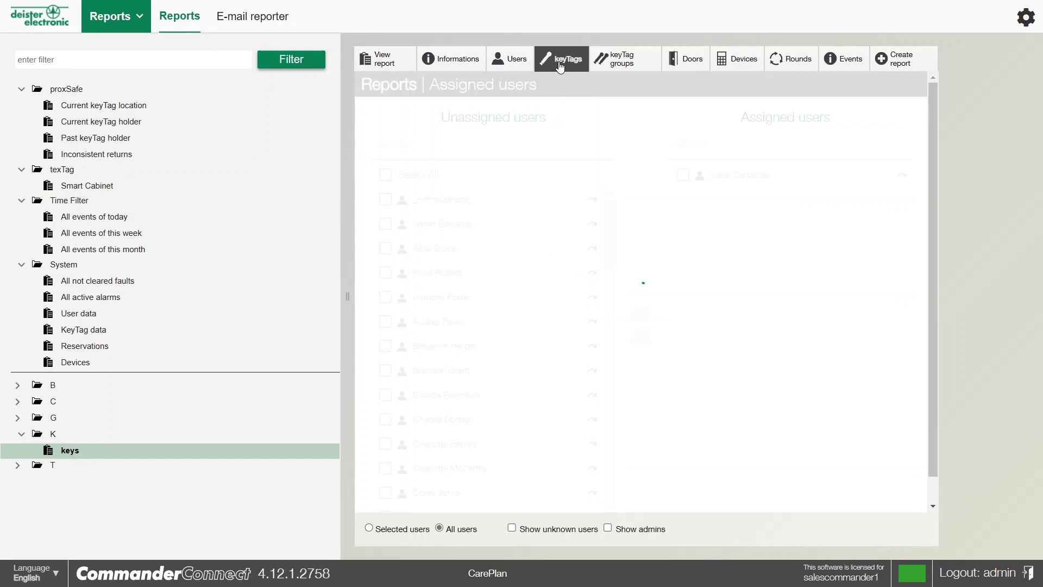
left_click(630, 68)
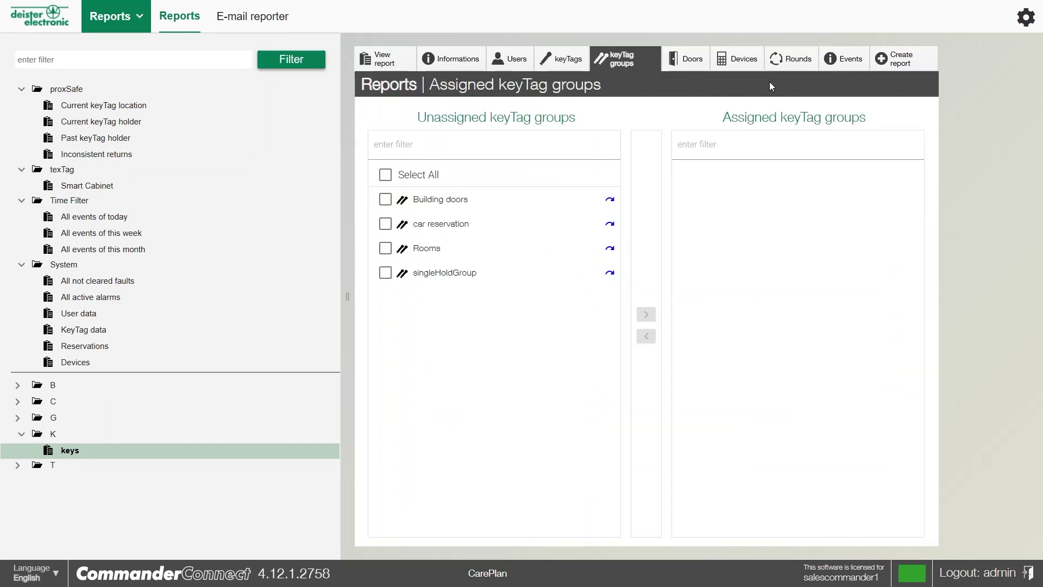
left_click(848, 61)
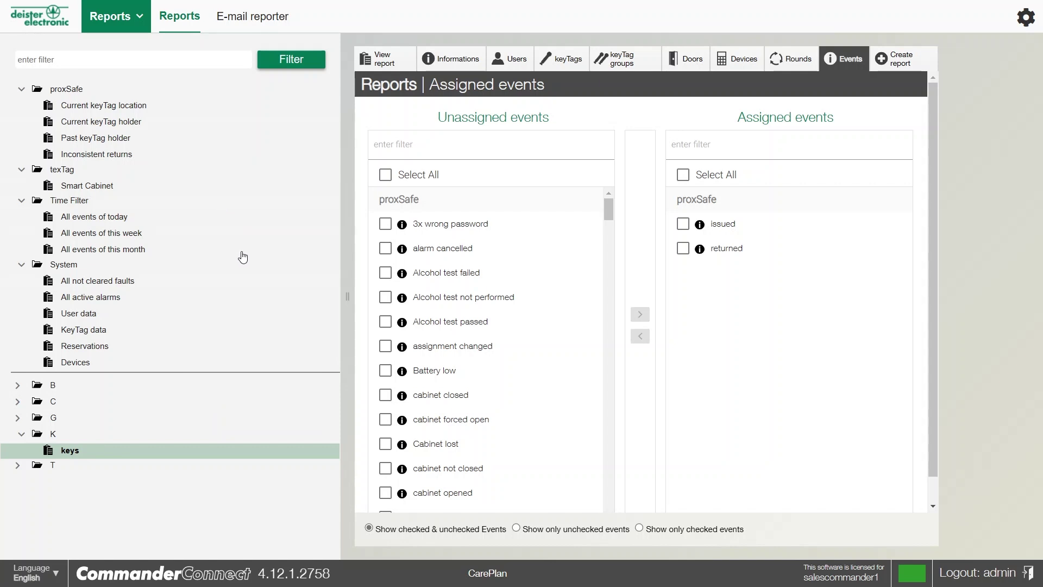
left_click(367, 67)
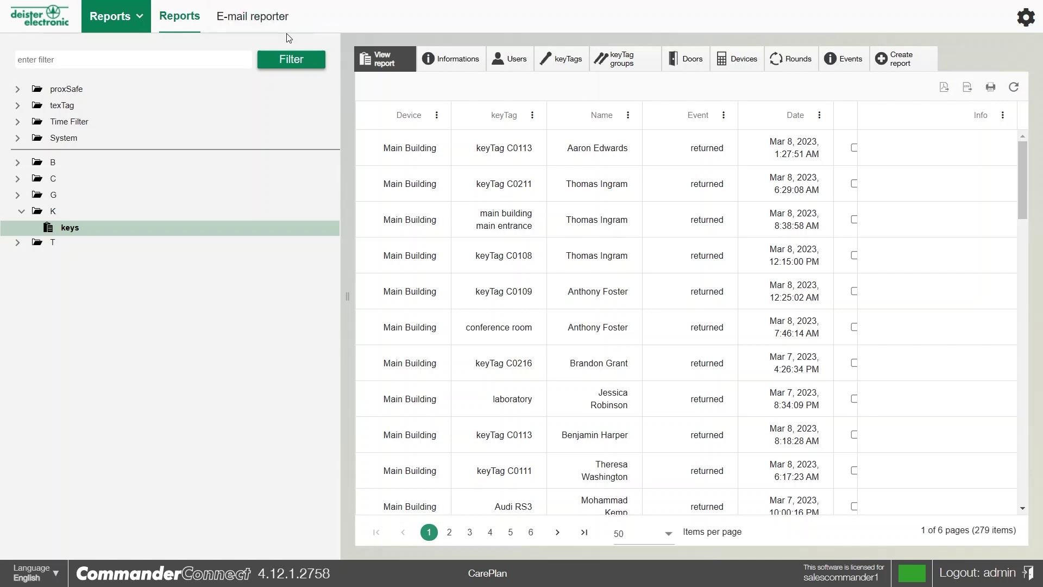
- Start a new e-mail report in the E-mail reporter, named "keys reports" with the subject "24 hour all keys report"
left_click(252, 23)
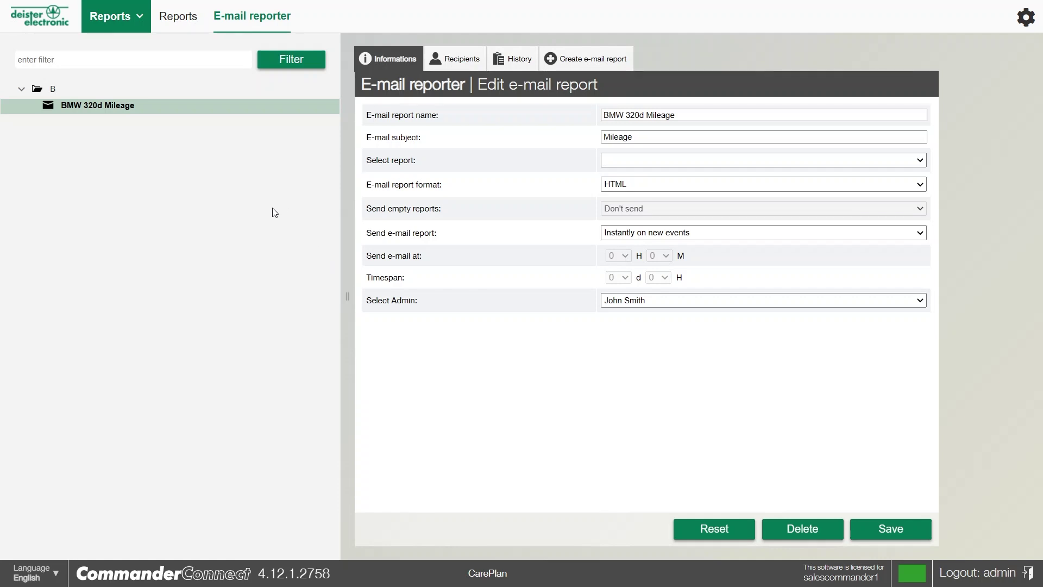
left_click(567, 62)
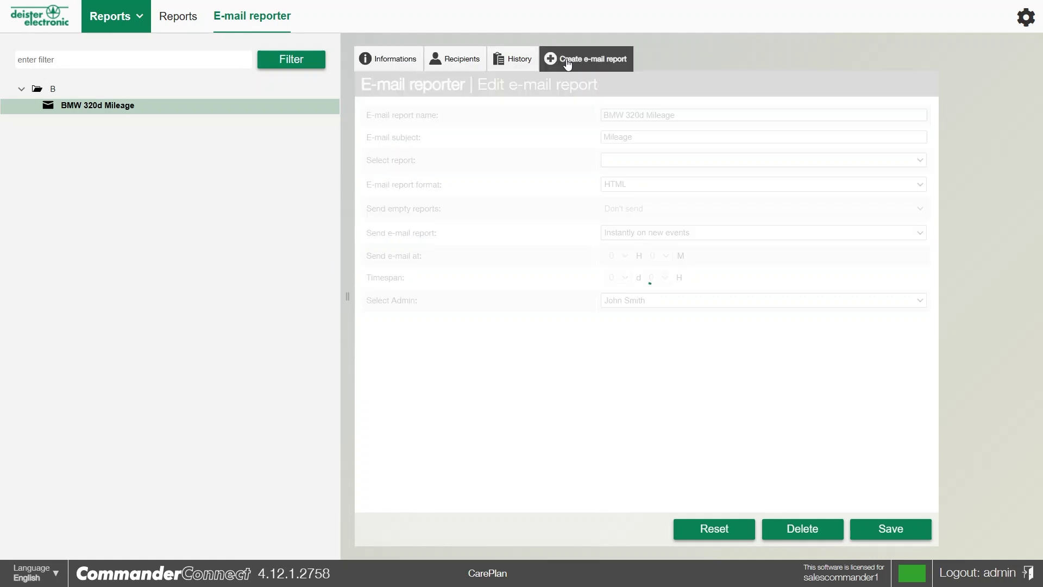
left_click(634, 115)
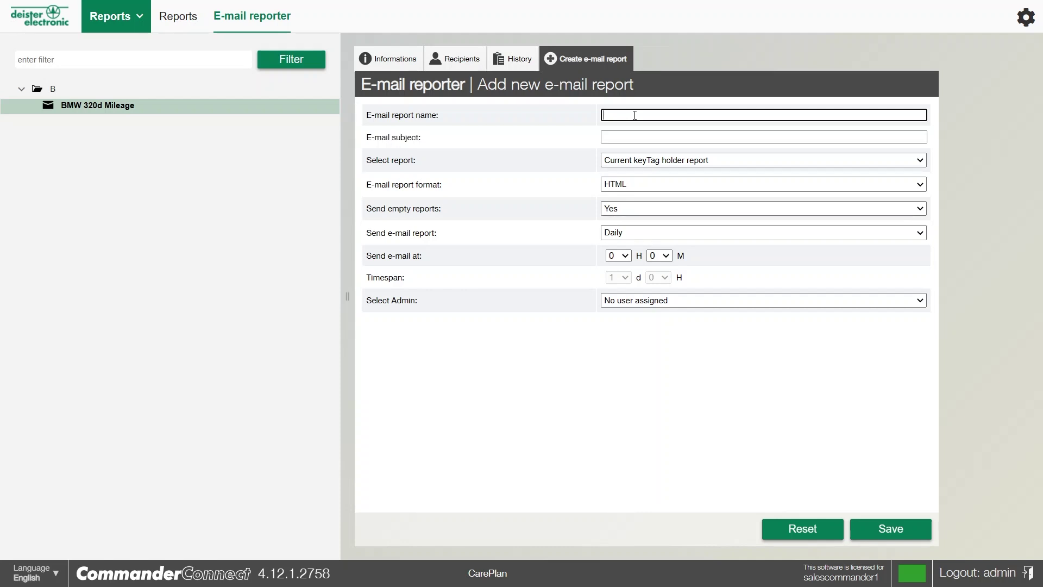
type("keys reports")
key("Tab")
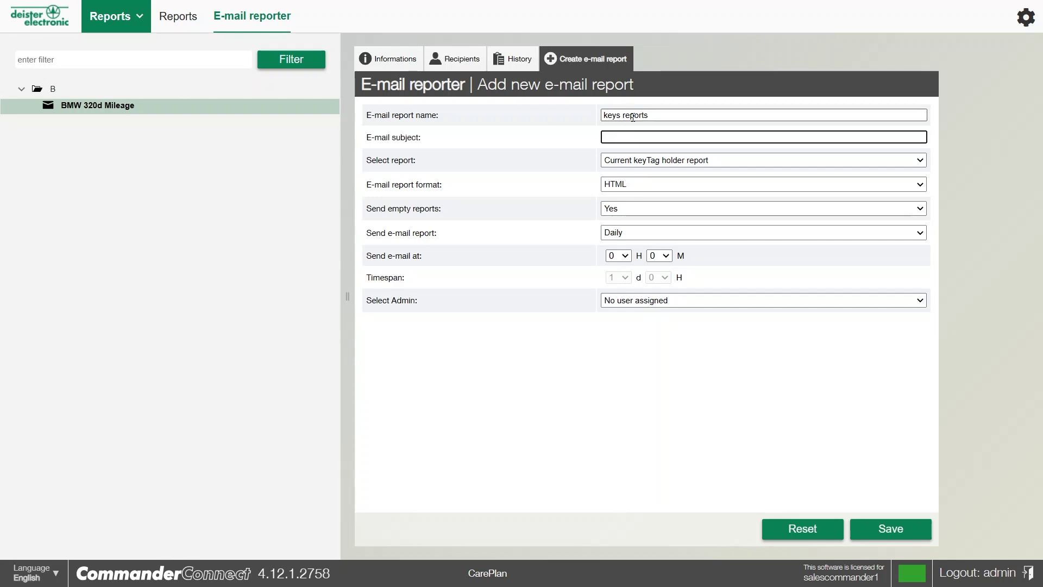
type("24 hour all keys report")
- Select "keys" as the report to send, set the sending hour to 17, and save the e-mail report
left_click(620, 164)
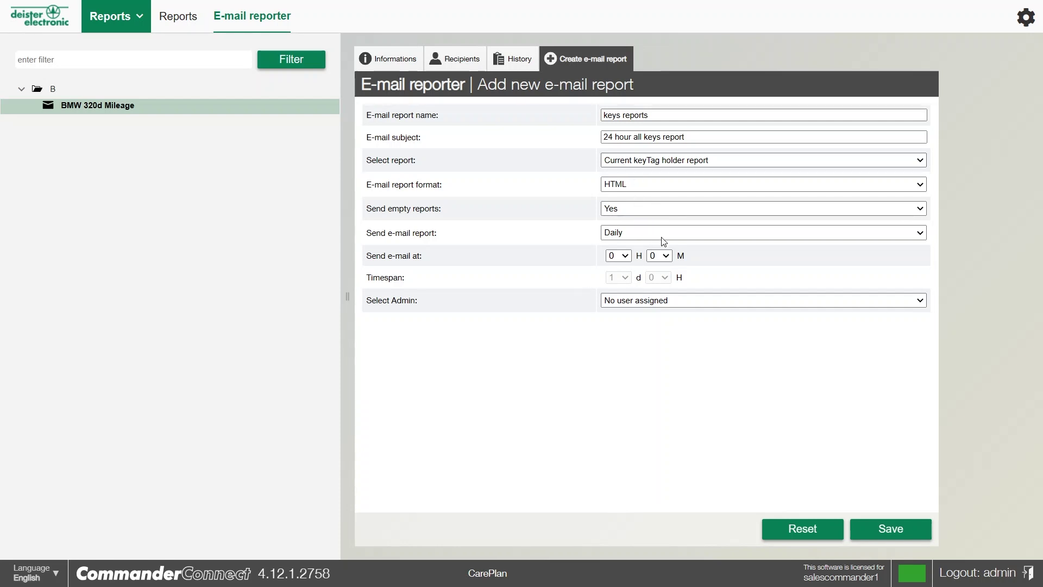
key("k")
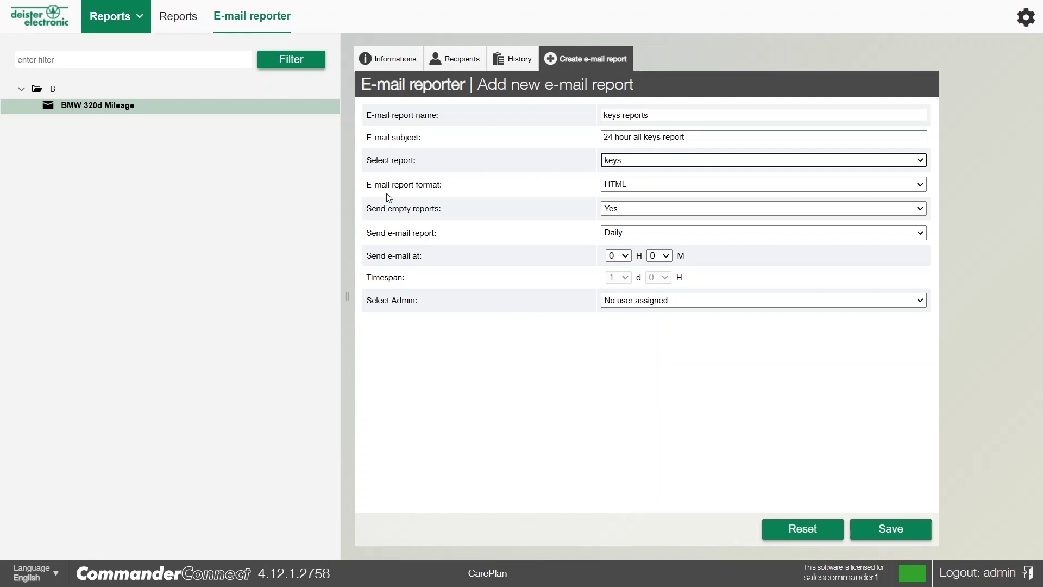
left_click(631, 184)
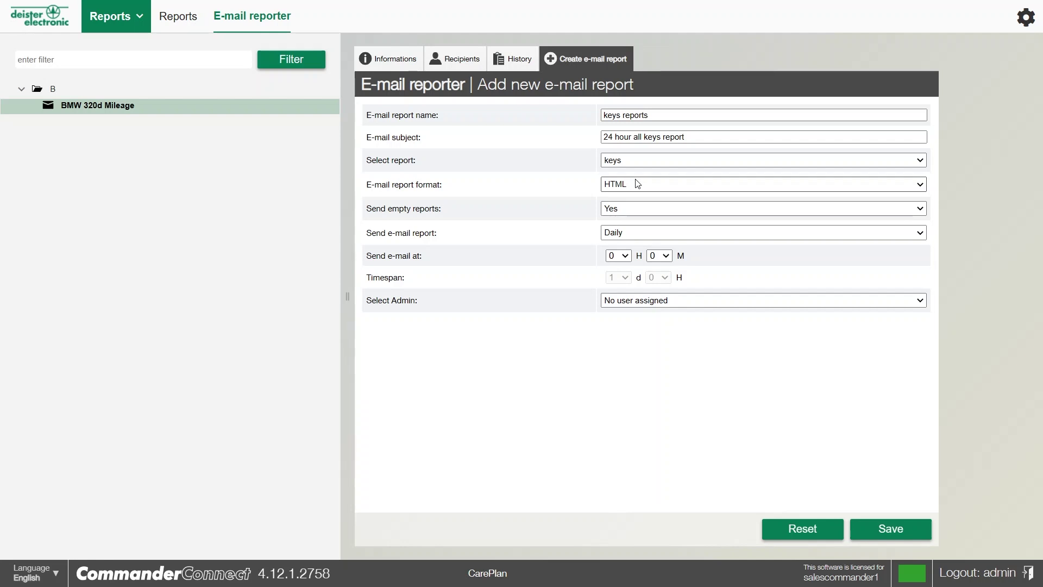
left_click(637, 207)
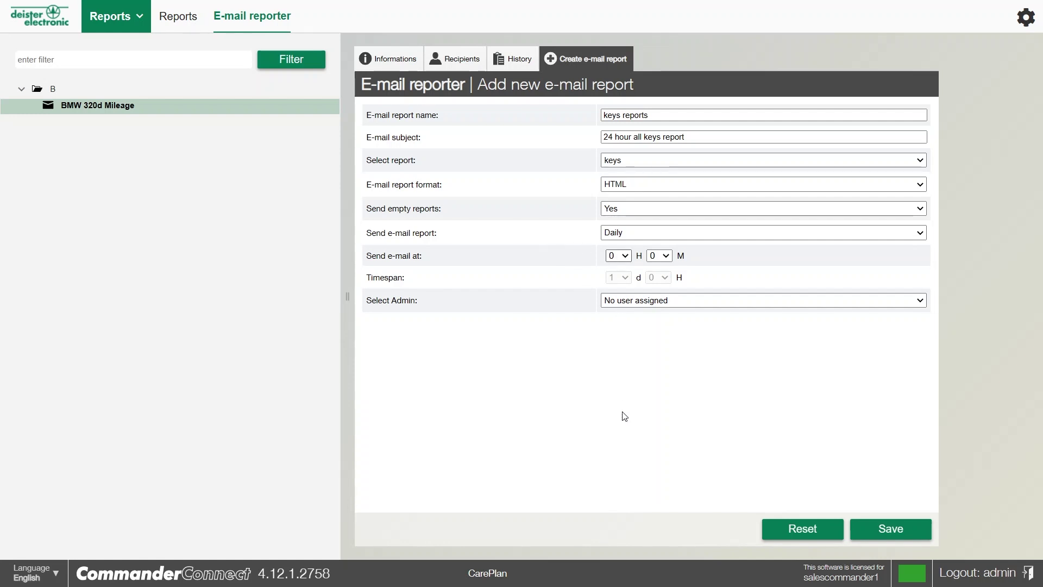
left_click(621, 468)
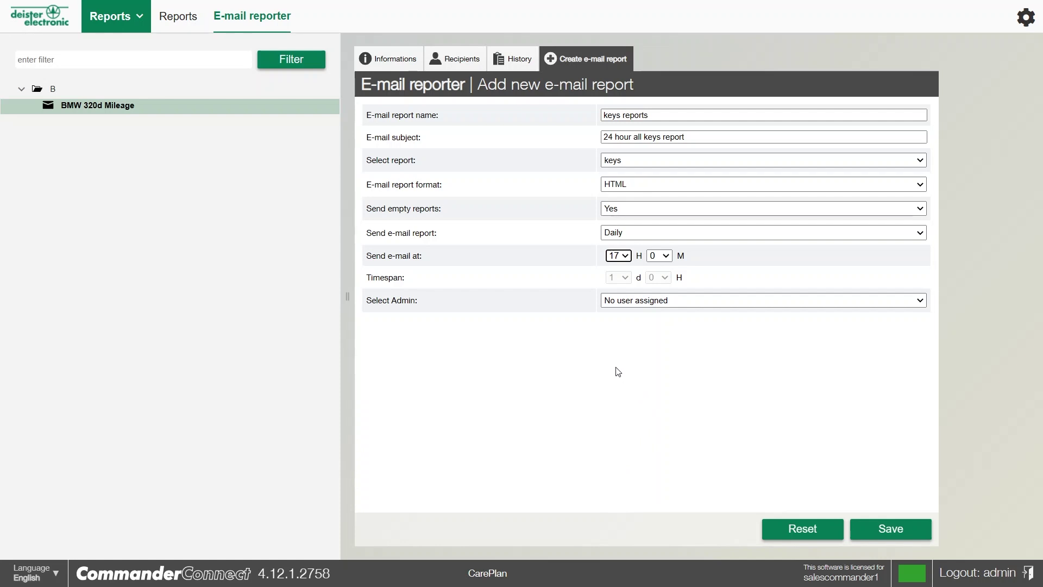
left_click(890, 528)
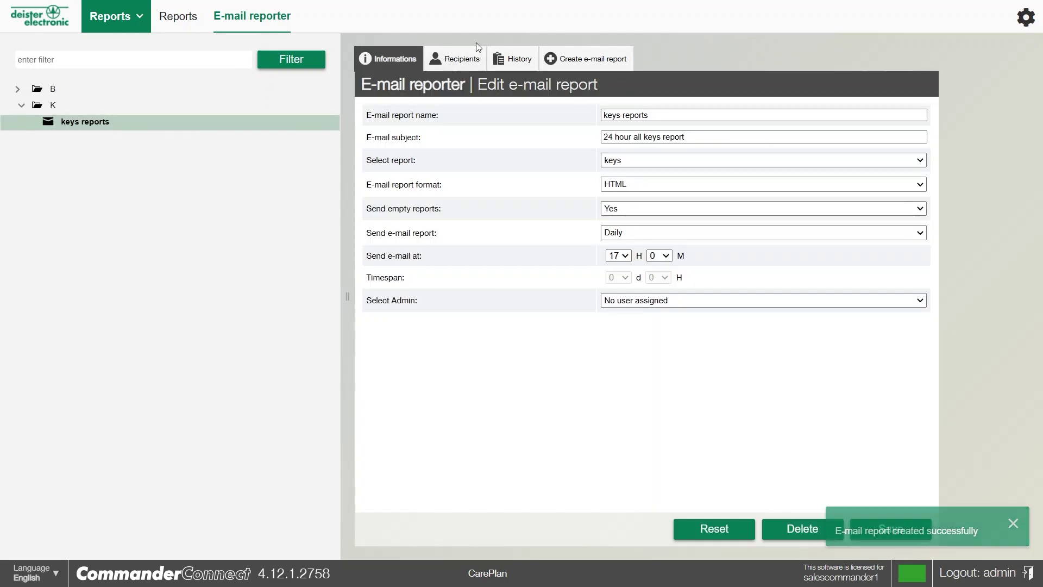
- Assign the first available e-mail address as a recipient of the keys reports e-mail report
left_click(460, 68)
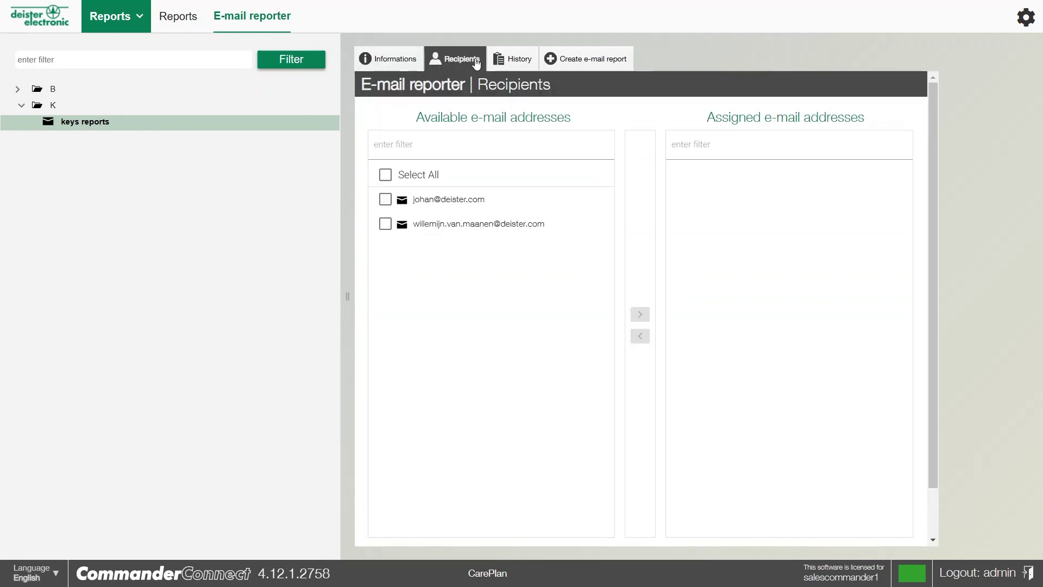
scroll(664, 282, "down", 2)
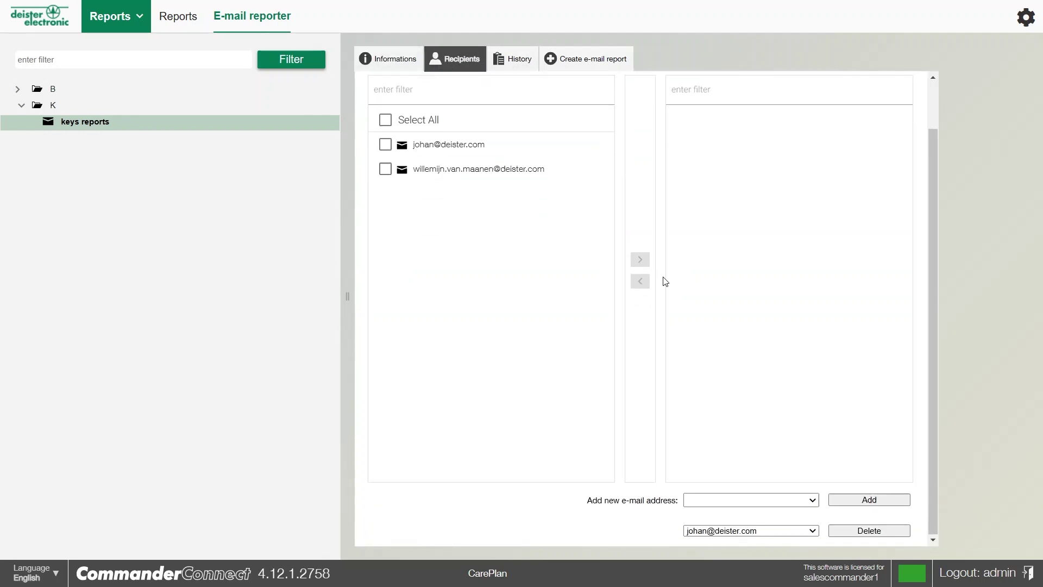
scroll(633, 284, "up", 2)
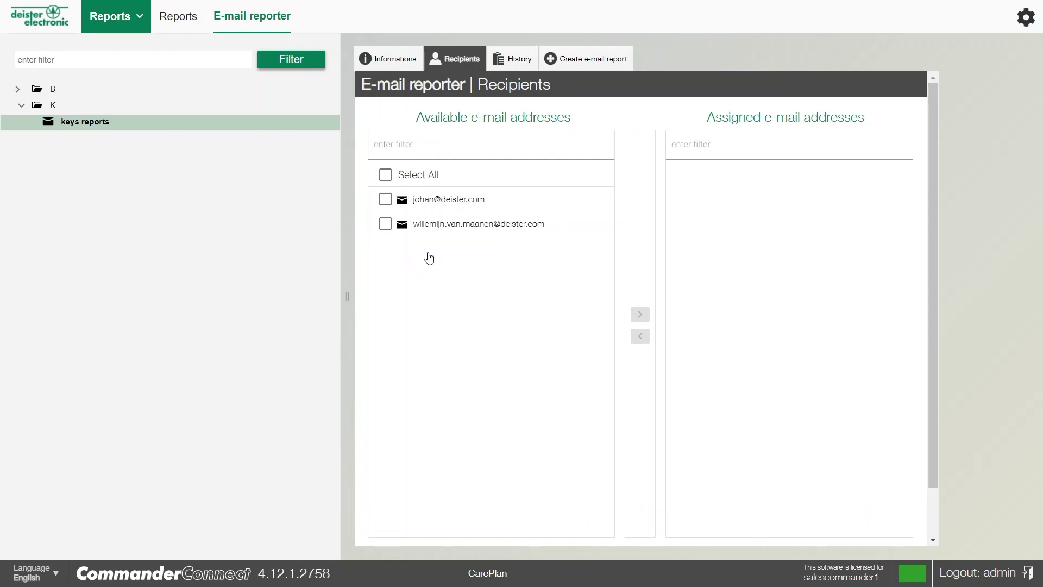
left_click(385, 200)
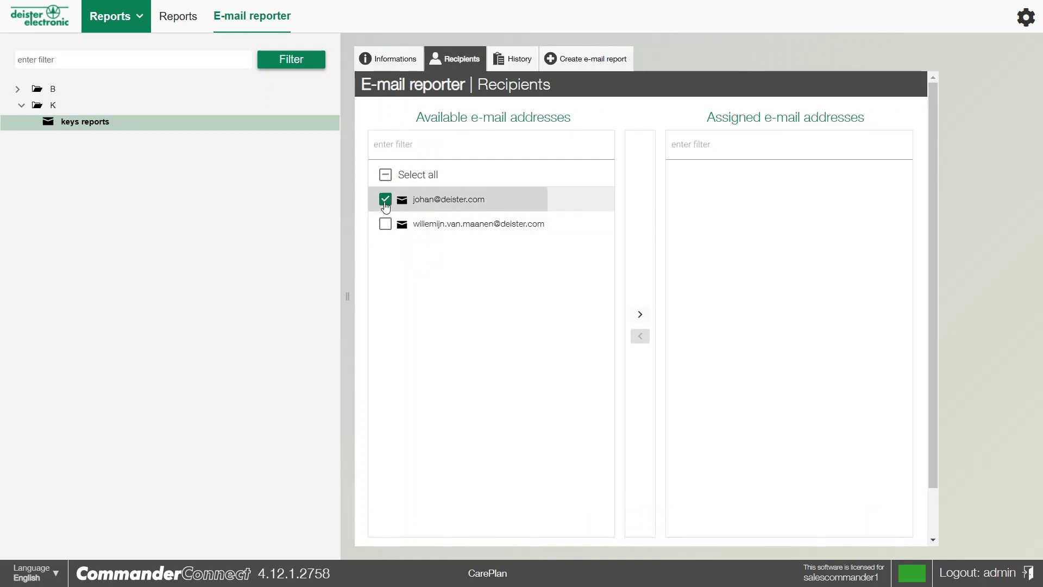
left_click(641, 313)
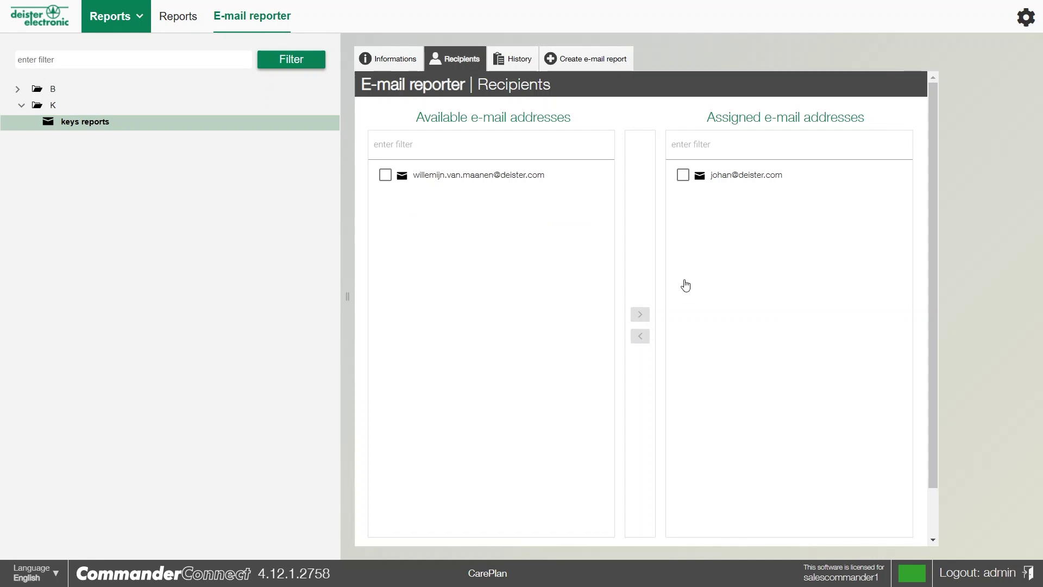
scroll(738, 265, "down", 1)
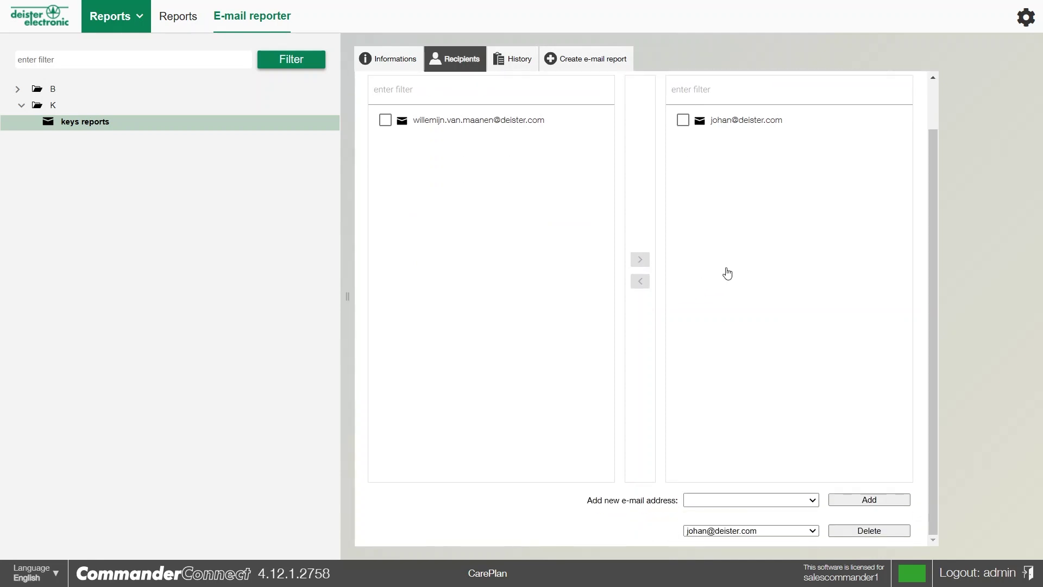